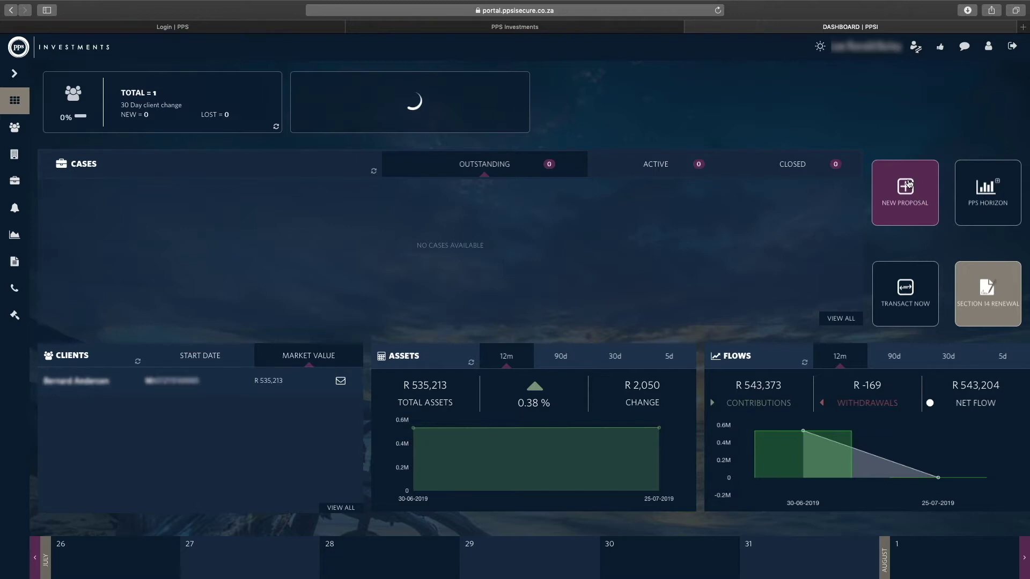
- Start a new proposal from the New Proposal tile on the dashboard
left_click(908, 186)
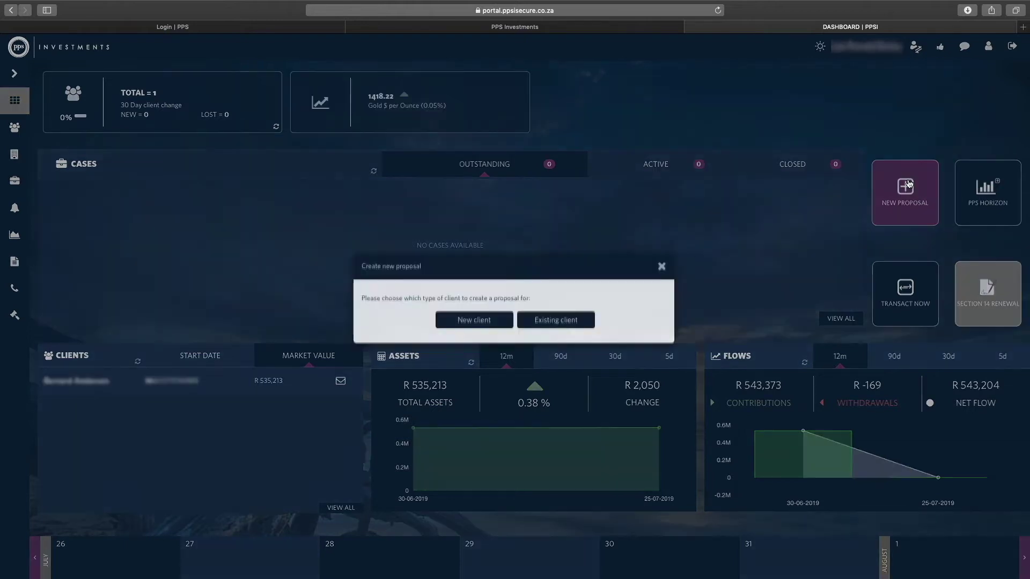
- Enter the new client's name, surname, email, mobile and birth date 03-01-1990, with an Assertive risk profile
left_click(476, 329)
left_click(640, 348)
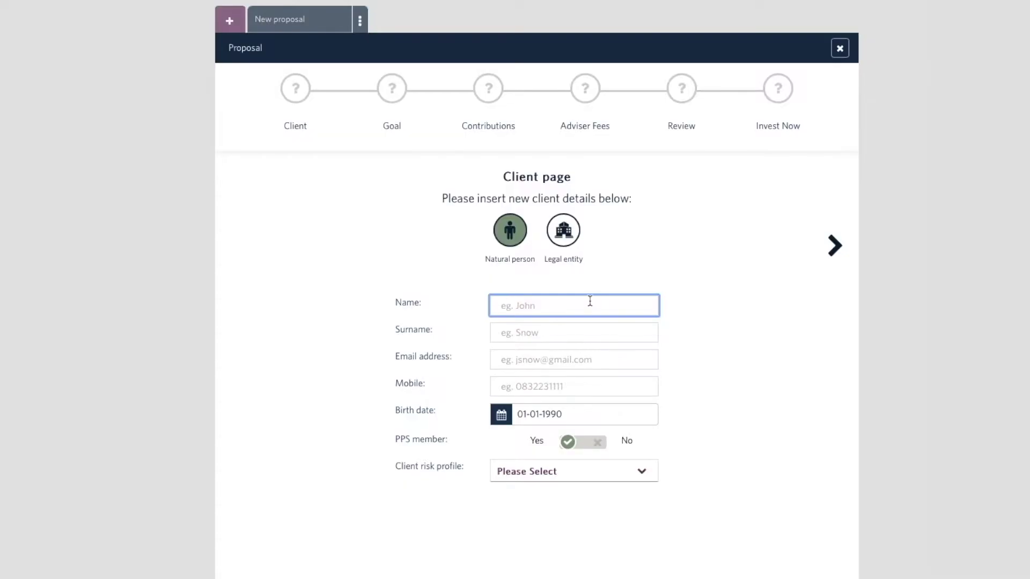
type("`john")
key("Tab")
type("`snow")
key("Tab")
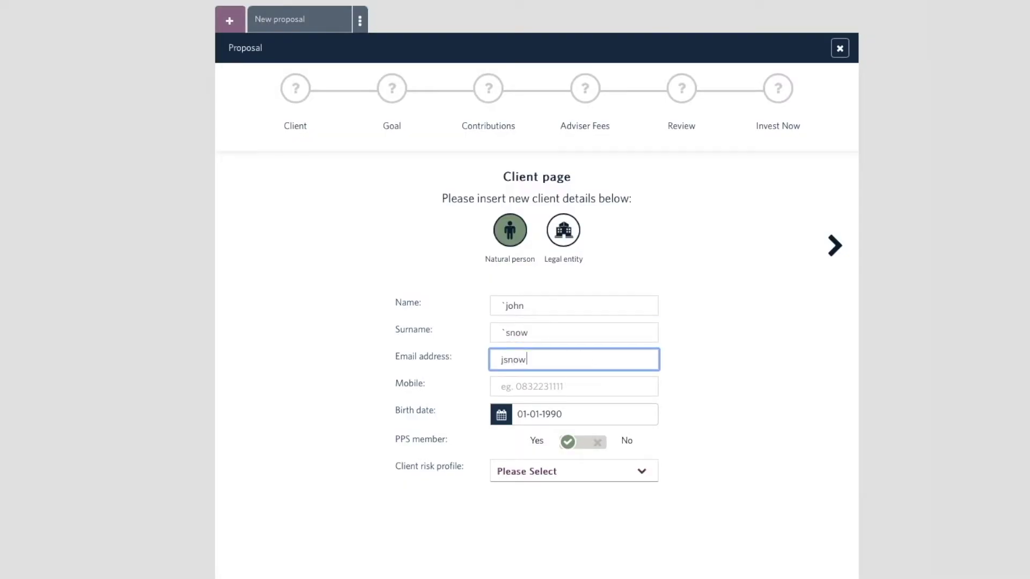
key("Tab")
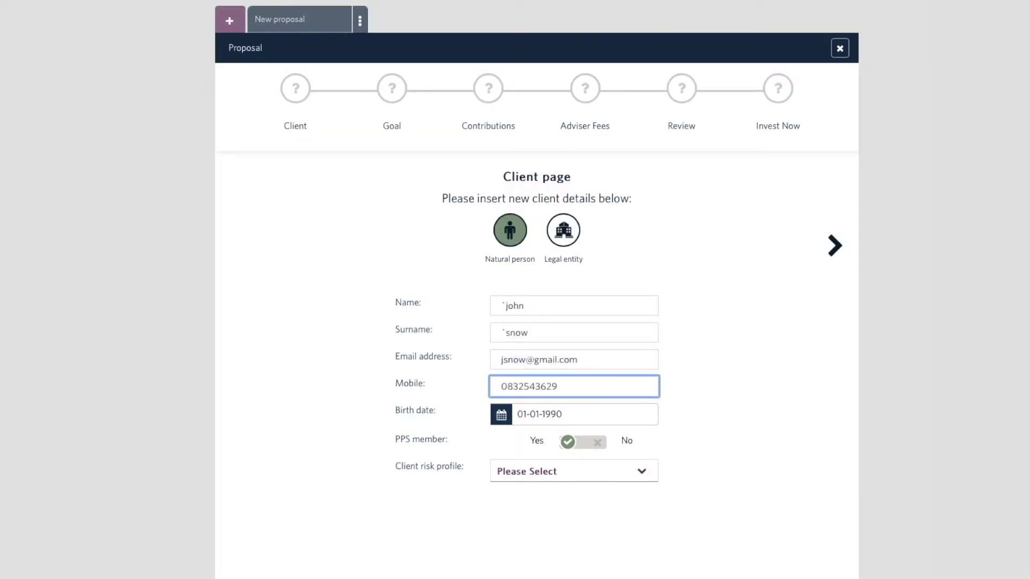
key("Tab")
left_click(575, 475)
left_click(547, 423)
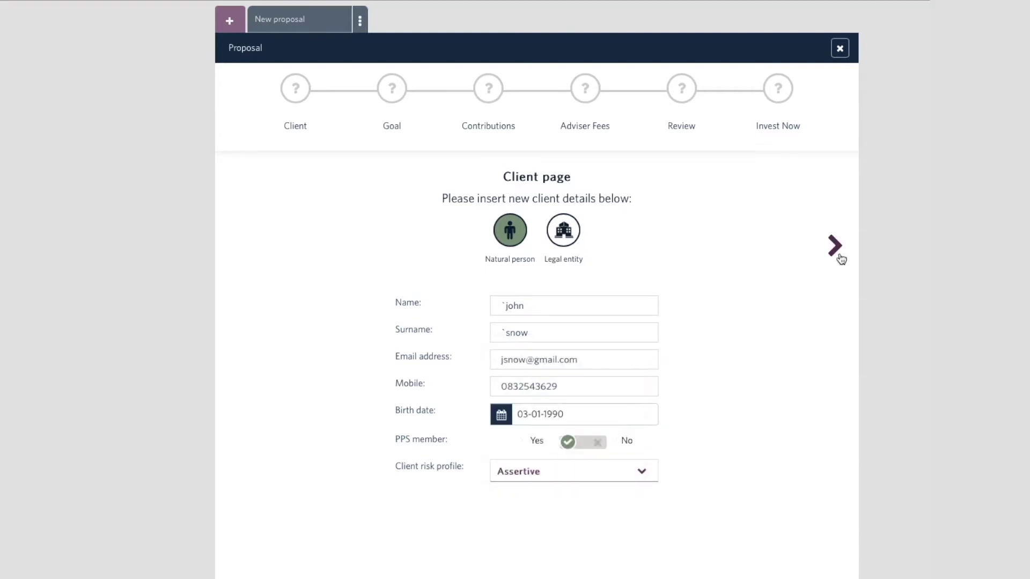
- Pick Moderate investment risk, Saving for a Goal and the PPS Investment Account
left_click(837, 255)
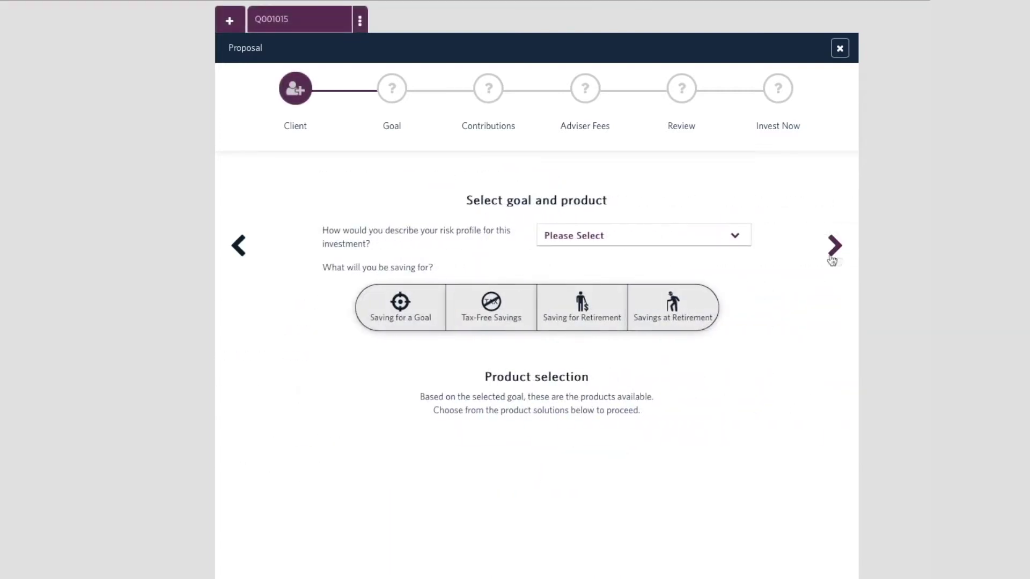
left_click(658, 237)
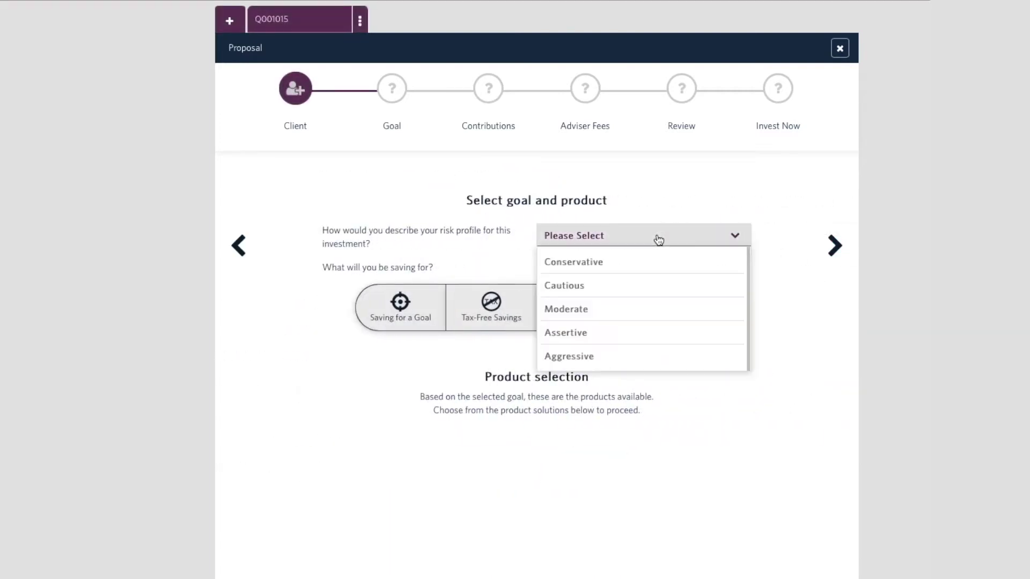
left_click(641, 307)
left_click(424, 317)
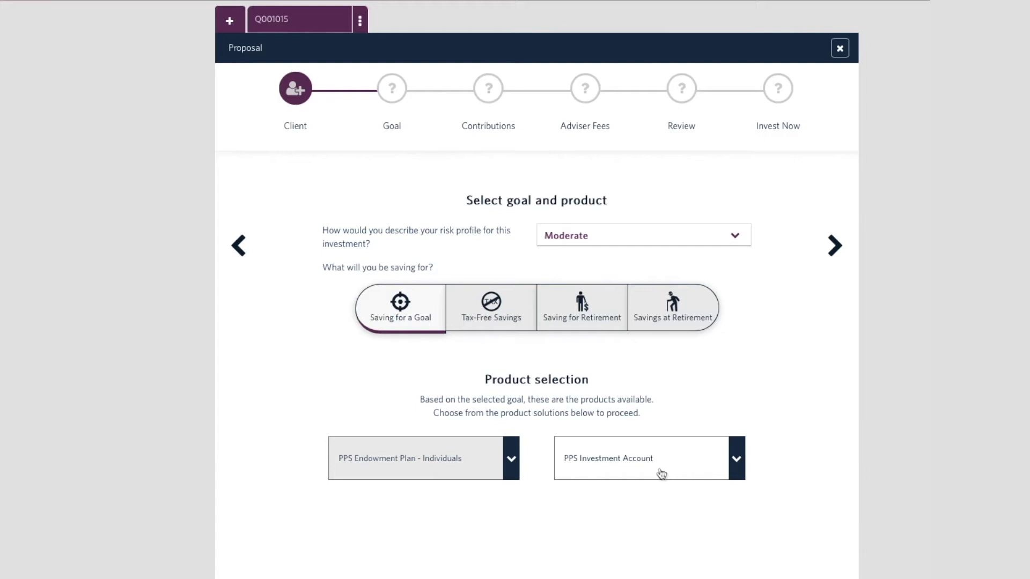
left_click(662, 475)
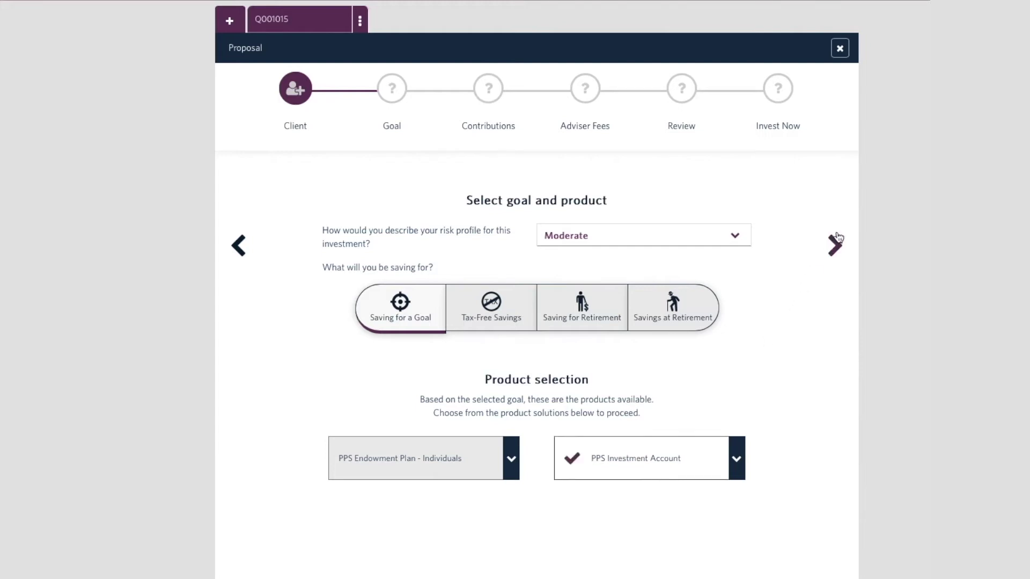
left_click(838, 238)
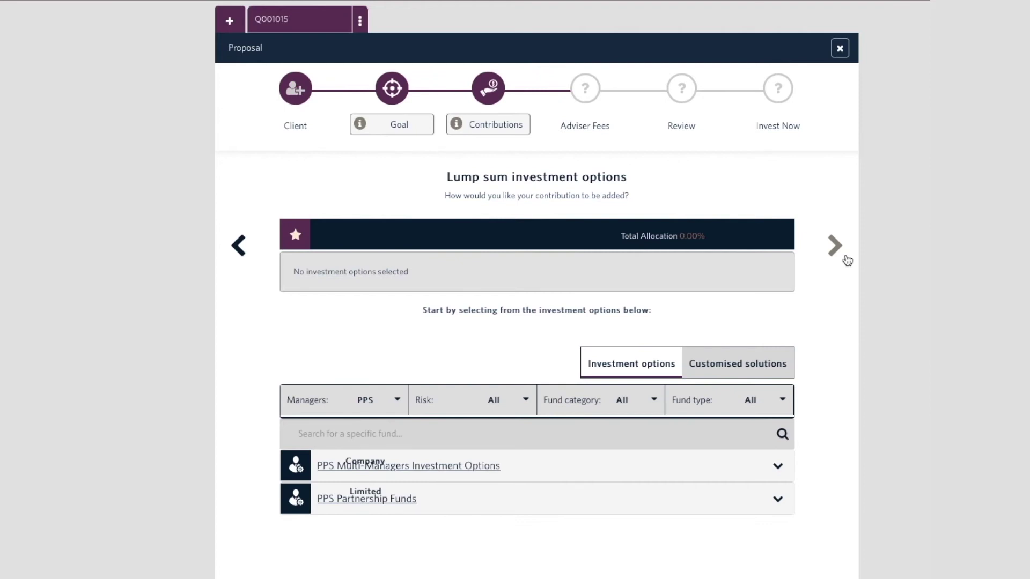
- Add PPS Equity Fund - A2 from the PPS Multi-Managers investment options
left_click(311, 464)
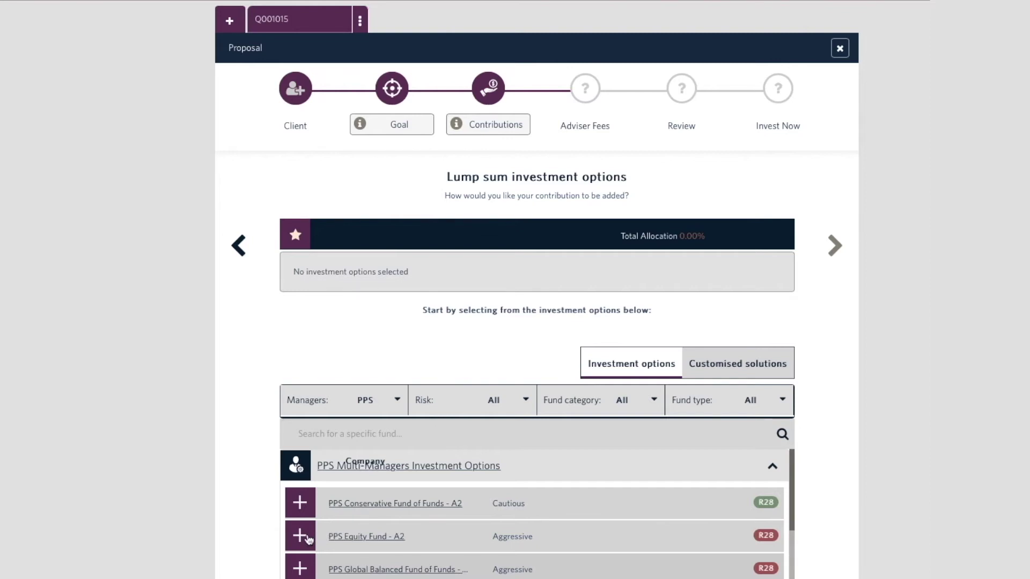
left_click(306, 537)
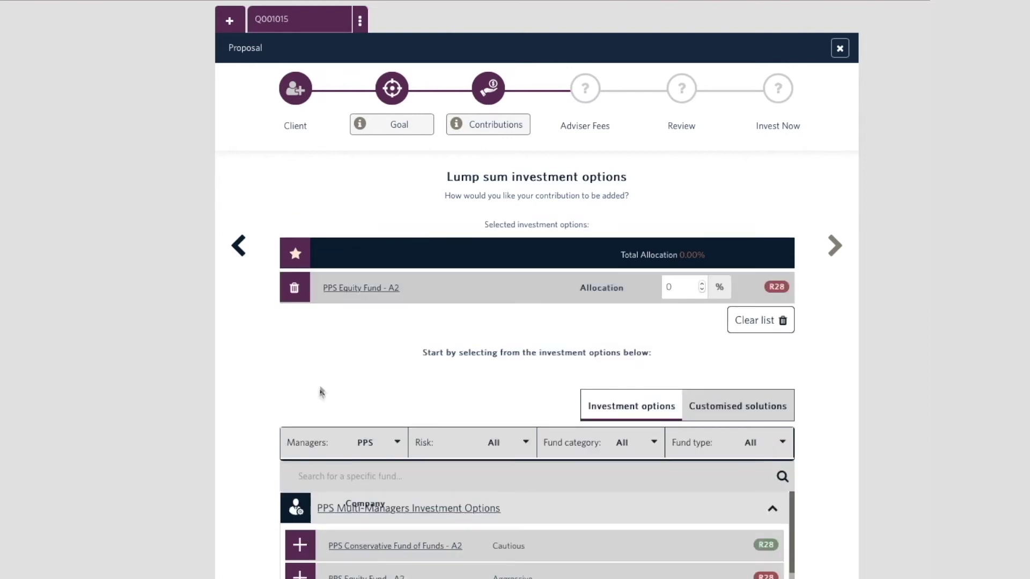
left_click(396, 546)
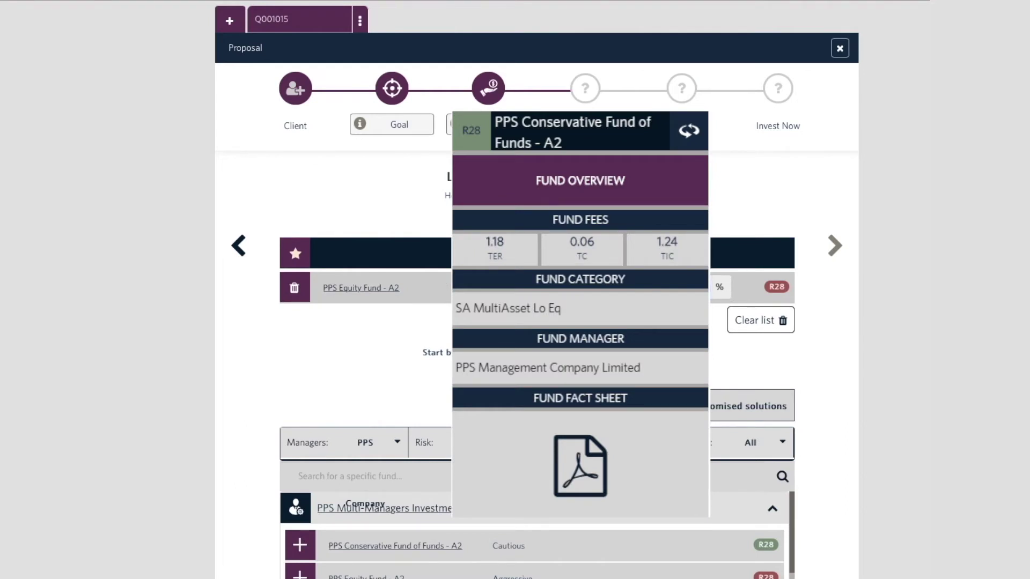
left_click(296, 255)
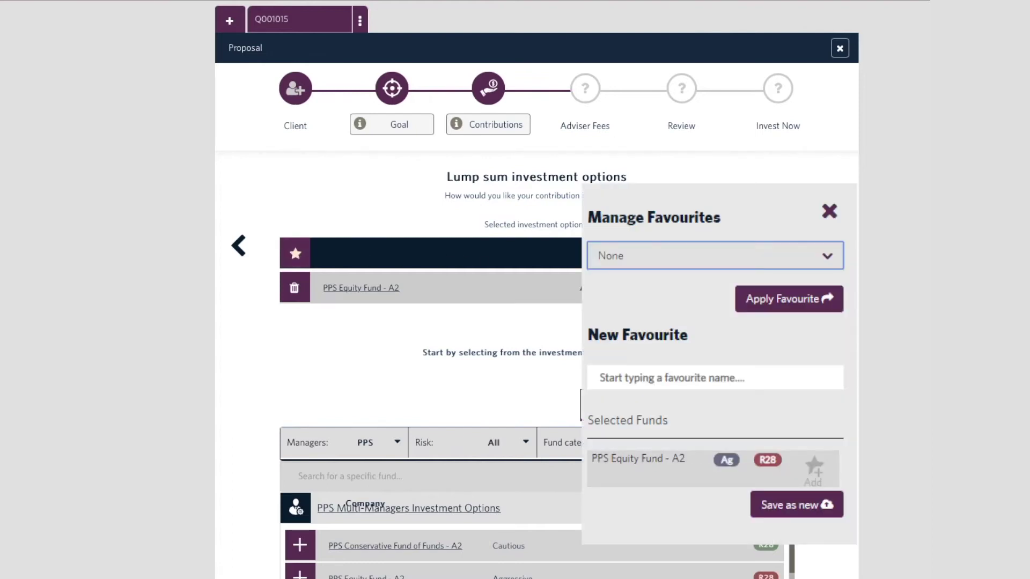
- Set the initial and ongoing adviser fees to 1% each and continue to review
left_click(606, 260)
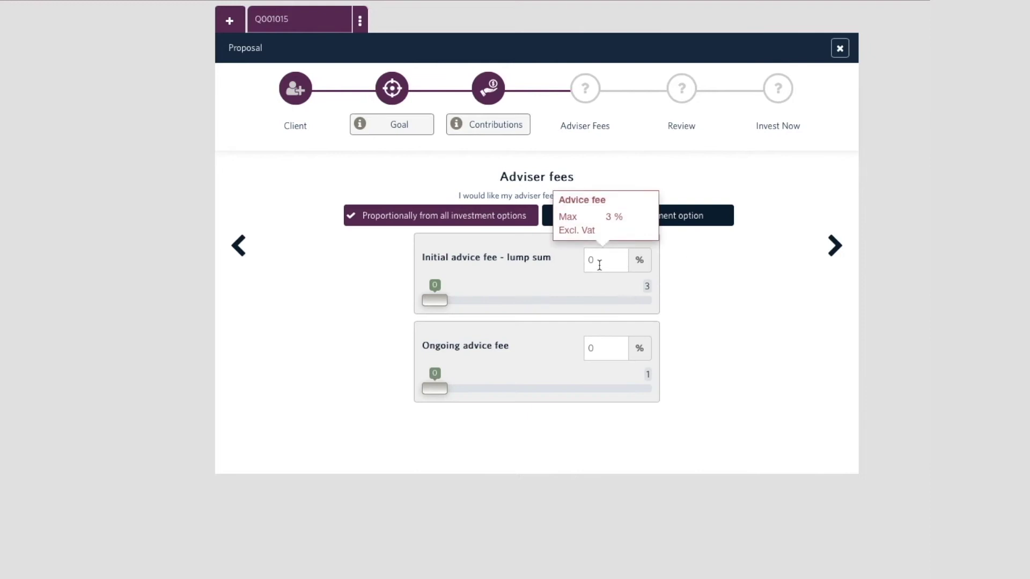
type("1")
left_click(604, 348)
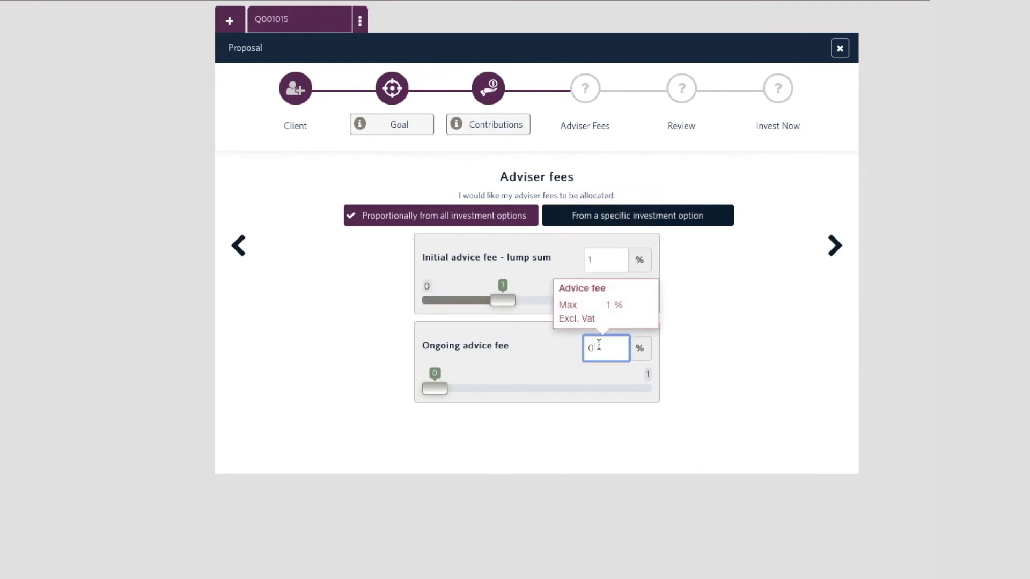
type("1")
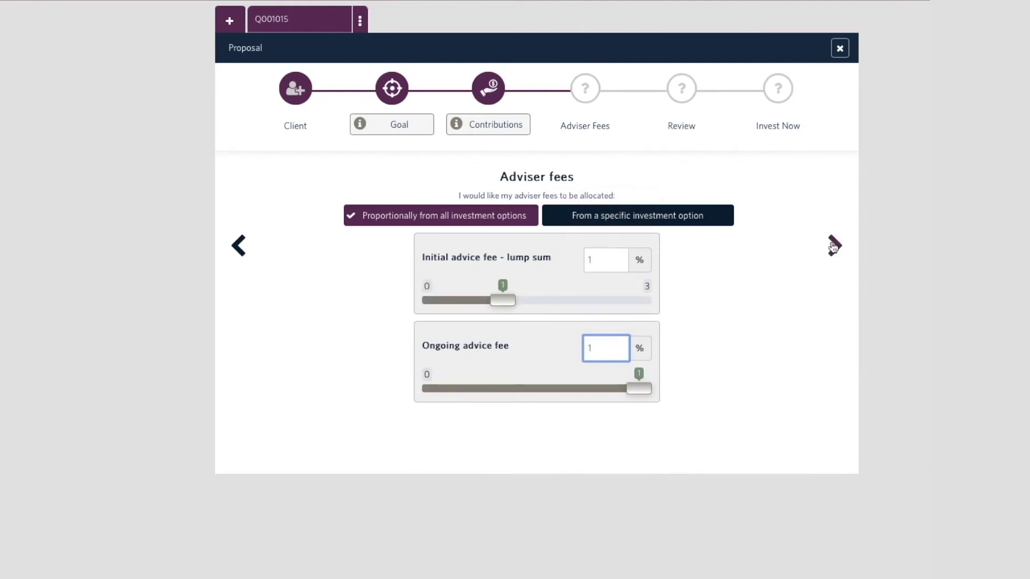
left_click(835, 246)
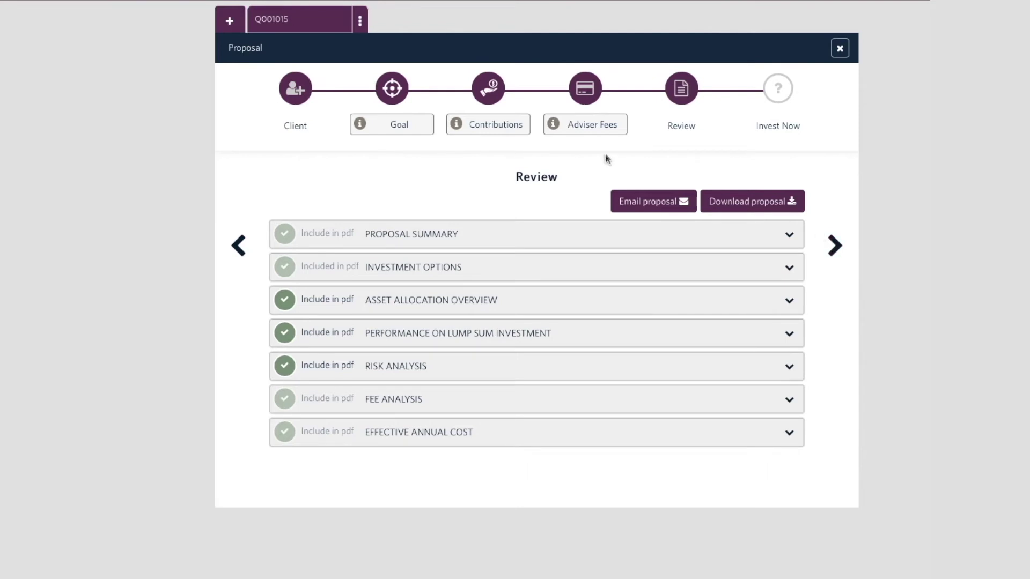
- Choose Email proposal on the Review page
left_click(646, 203)
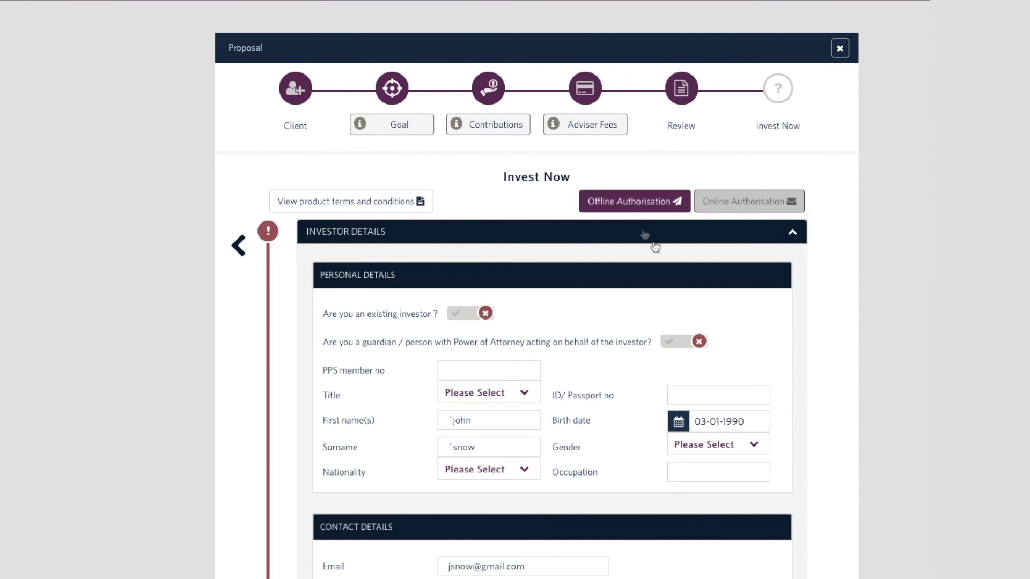
scroll(687, 319, "down", 4)
scroll(688, 320, "down", 3)
scroll(687, 320, "down", 1)
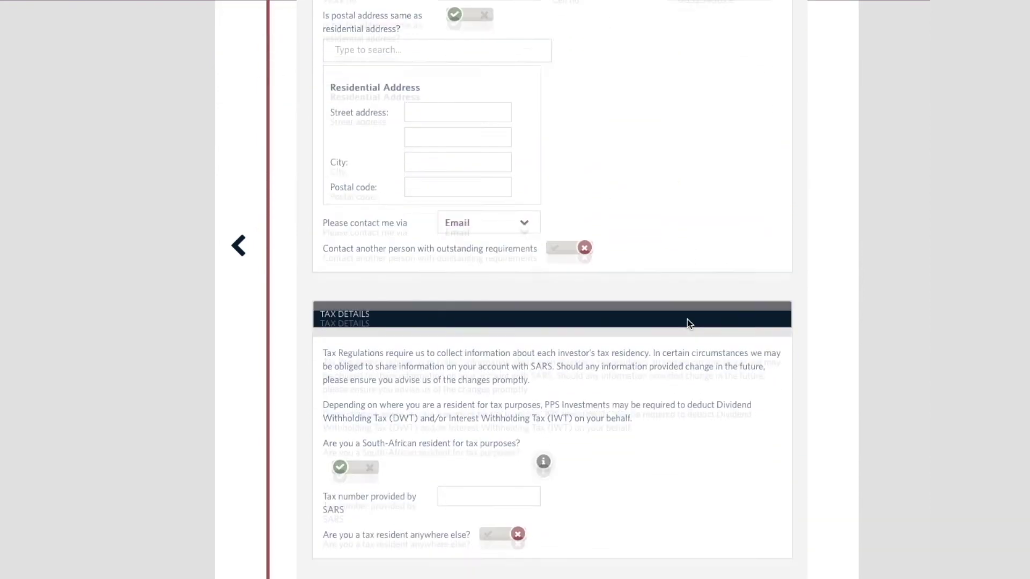
scroll(687, 319, "down", 2)
scroll(688, 319, "down", 1)
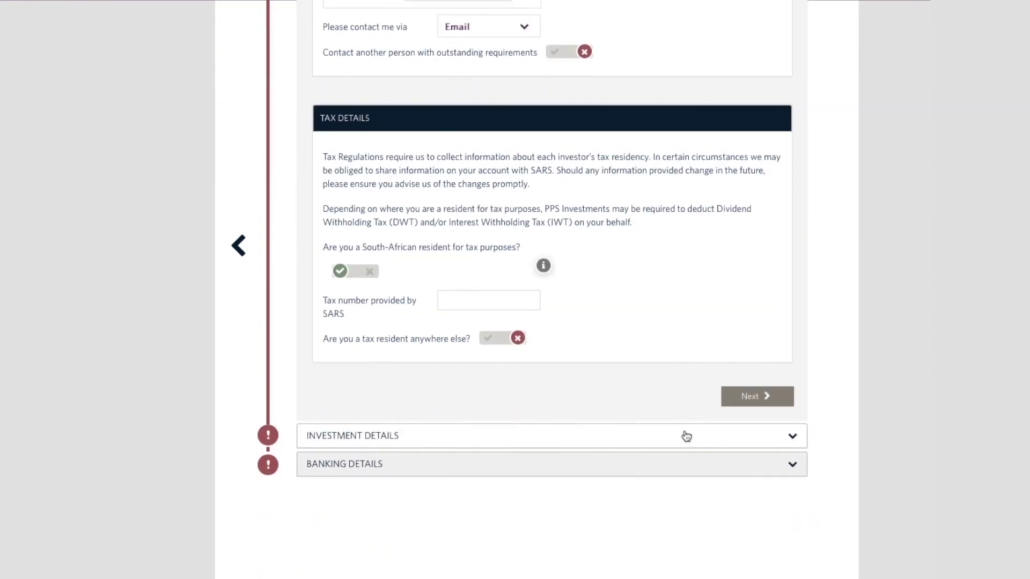